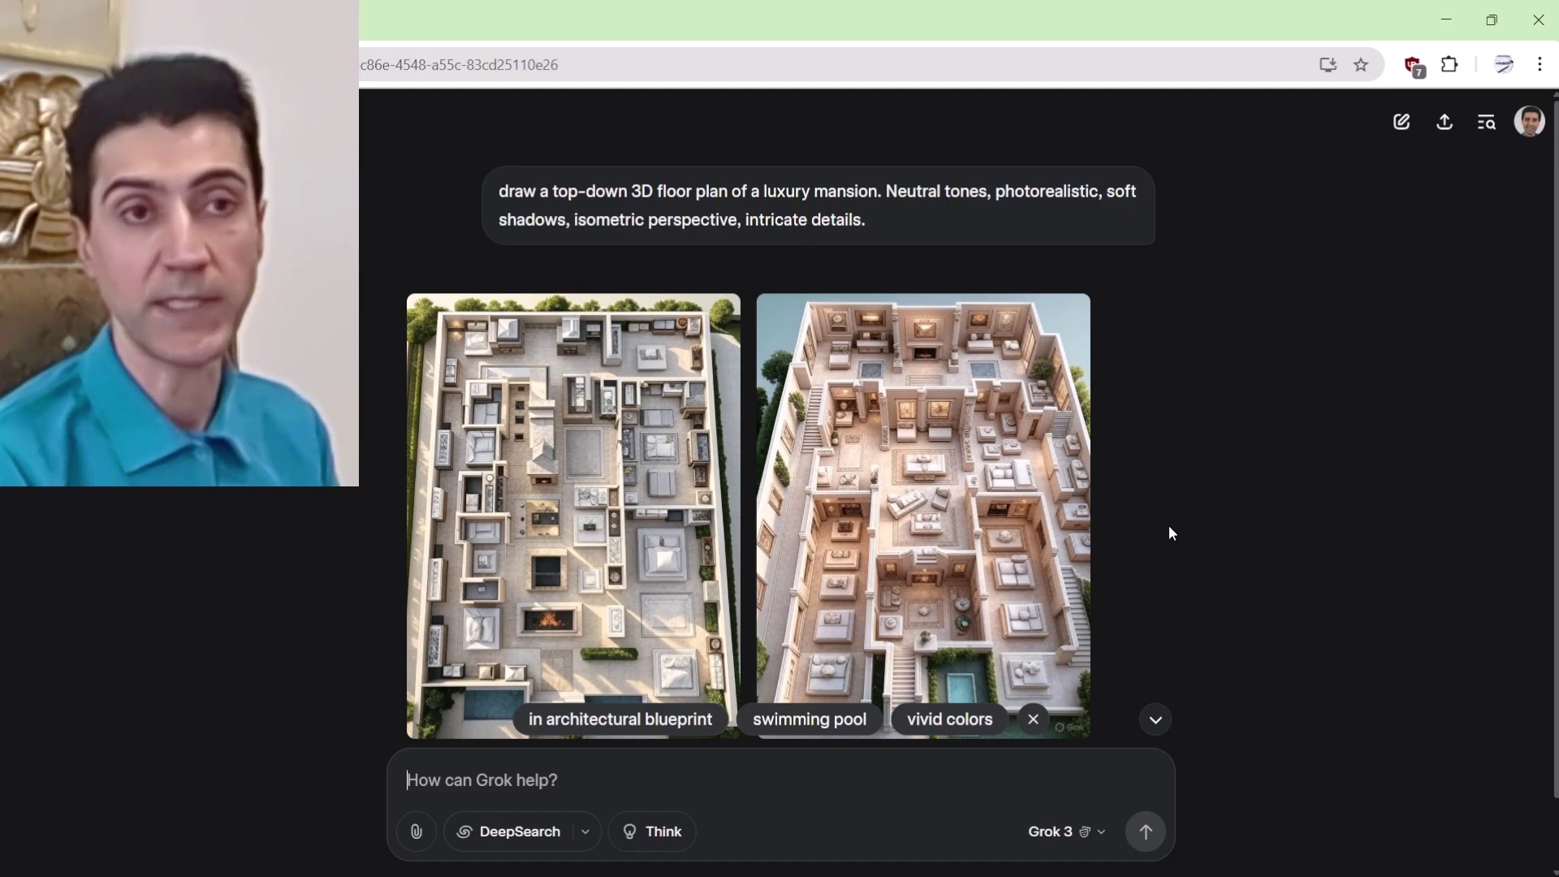
Paste the detailed Organic Modern and Art Deco mansion floor-plan prompt into Grok's message box.
text(Draw a top-down 3D floor plan of a luxury mansion with Organic Modern + Art Deco fusion. Curved plaster walls, light oak floors, travertine kitchen island, gold geometric chandelier, and panoramic windows. Neutral tones with emerald green velvet accents. Photorealistic, soft shadows, isometric perspective, intricate details.)
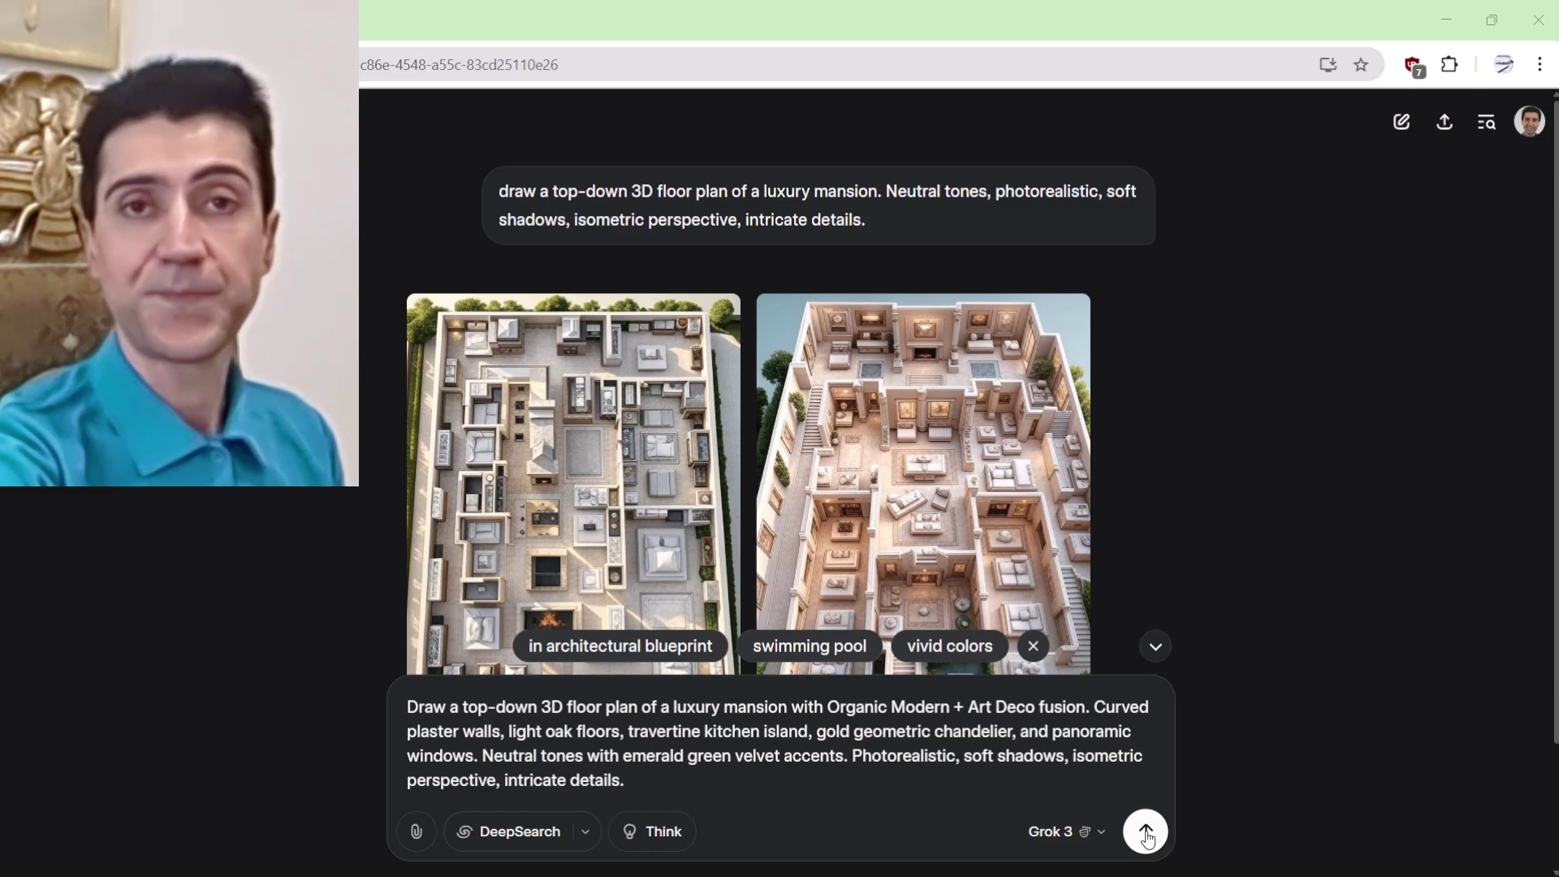
Send the Organic Modern and Art Deco mansion prompt to generate images.
click(1146, 833)
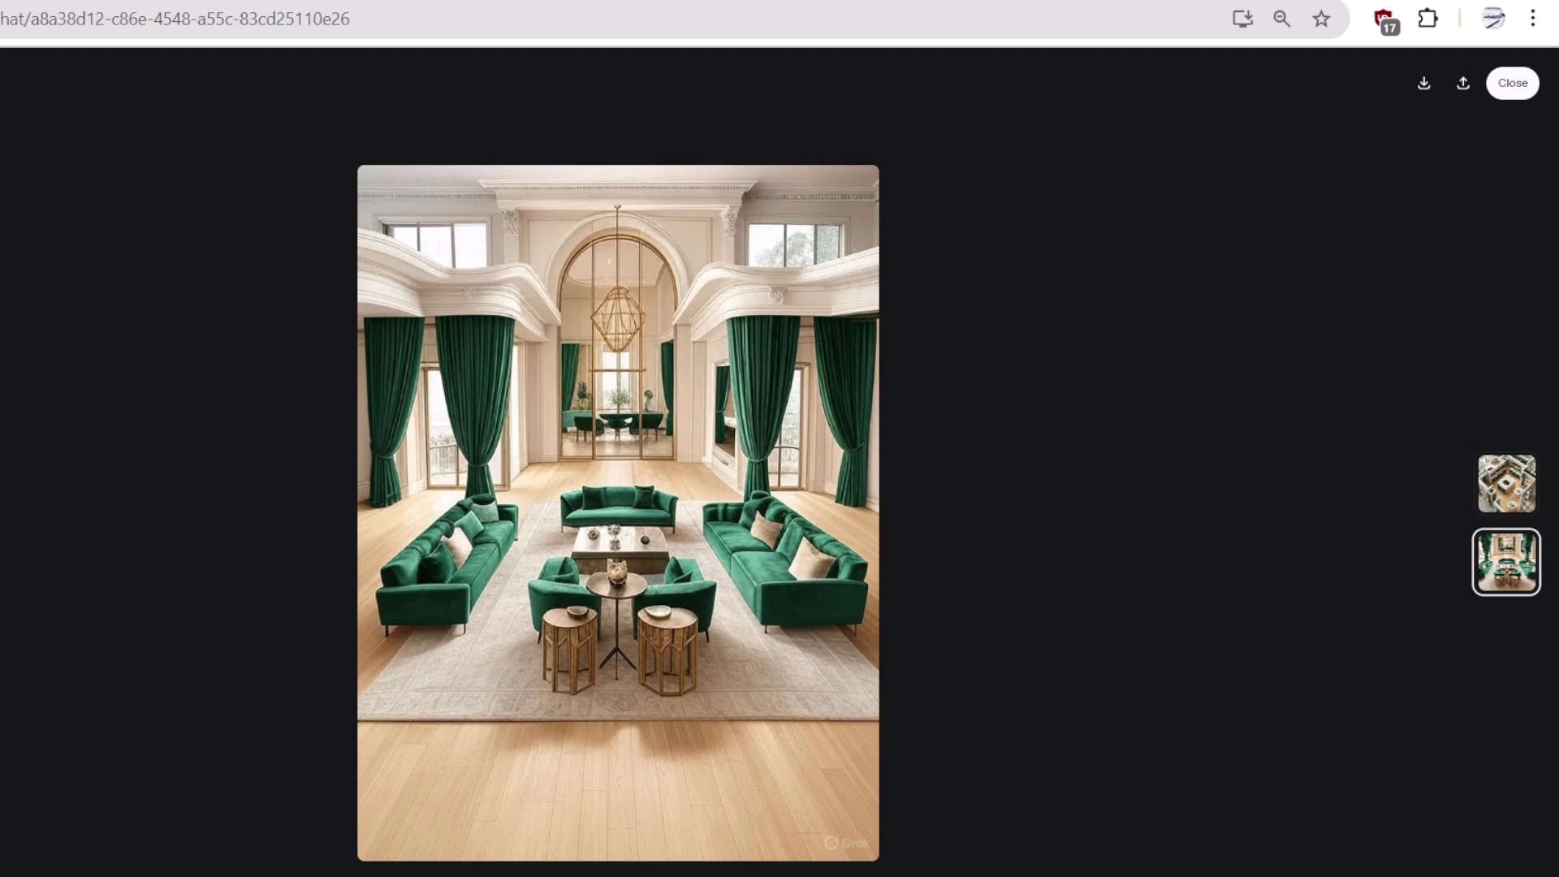
Enlarge the second image, the isometric floor-plan render with green accents.
click(1506, 484)
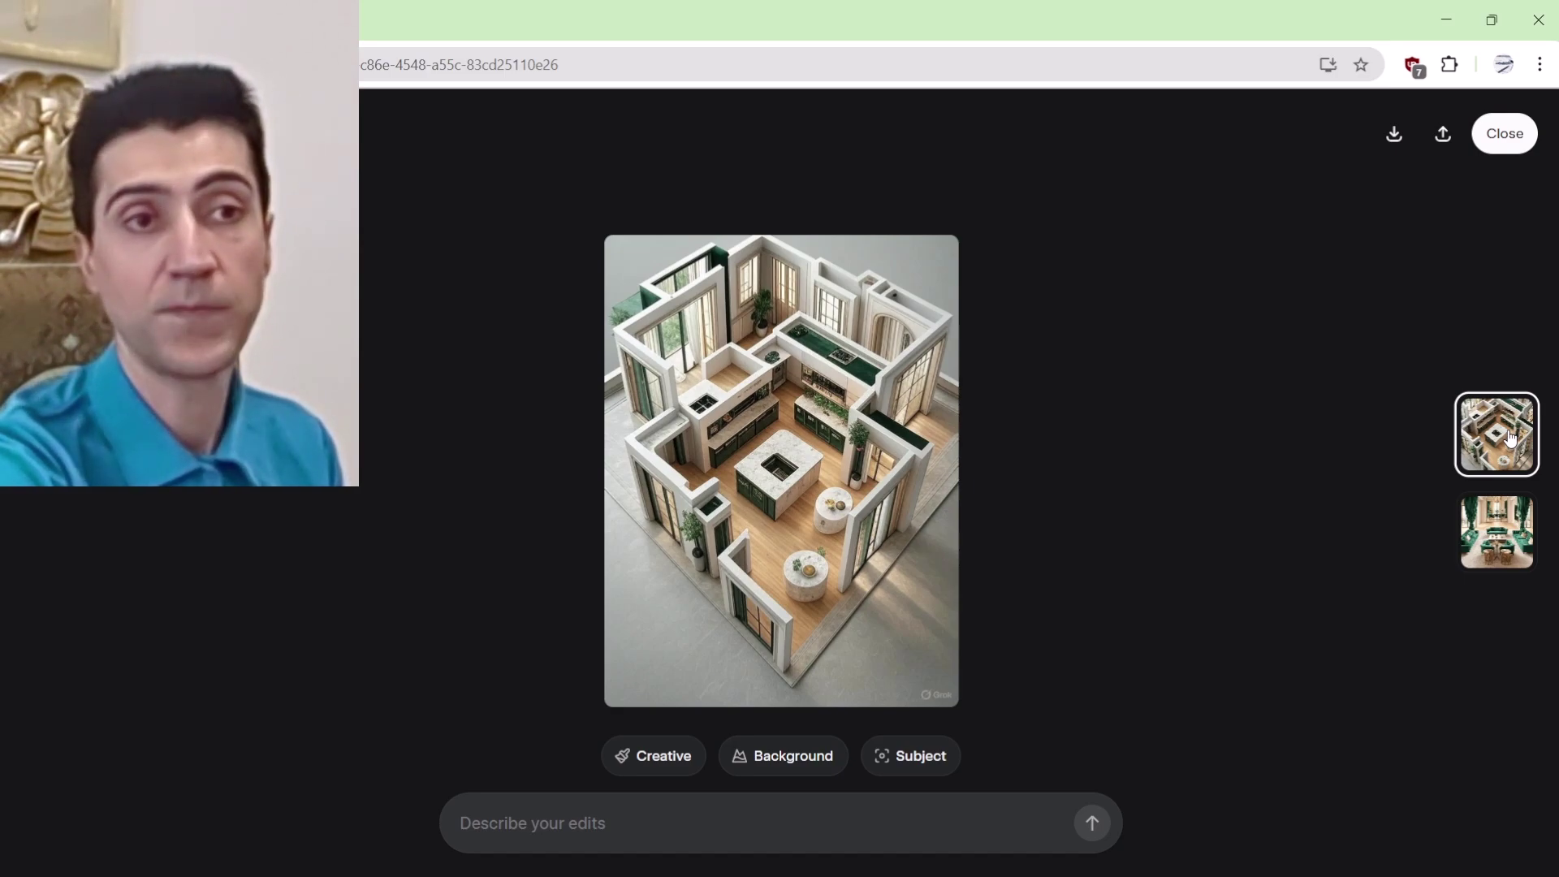
Close the enlarged image view and return to the Grok chat.
click(1505, 134)
scroll(1171, 527, up, 3)
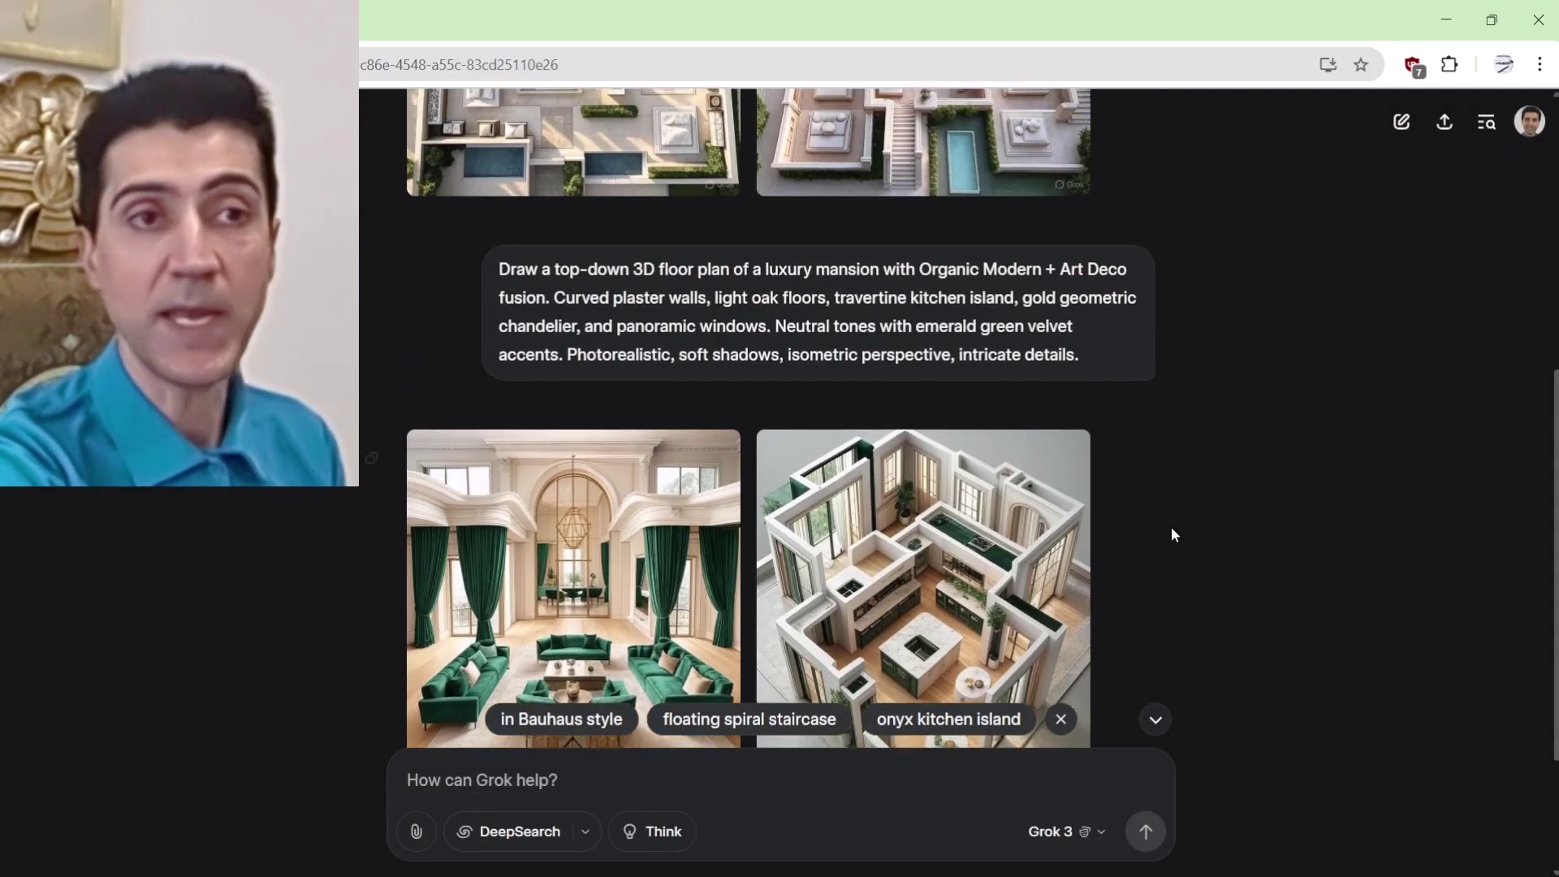
scroll(1171, 526, up, 3)
scroll(1171, 527, up, 3)
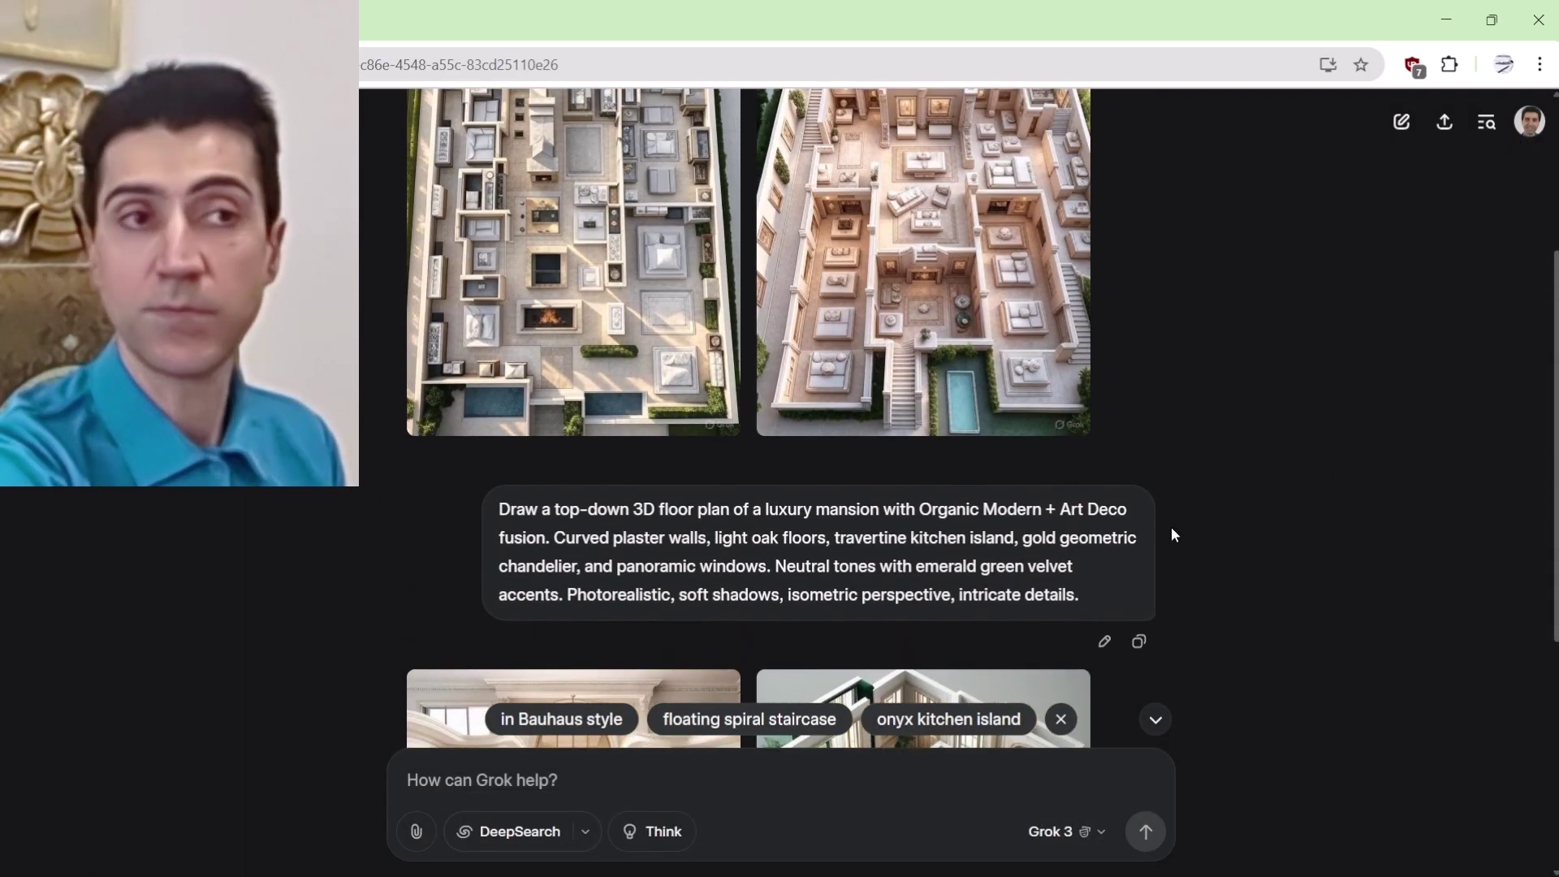
scroll(1171, 527, up, 2)
scroll(1171, 528, up, 2)
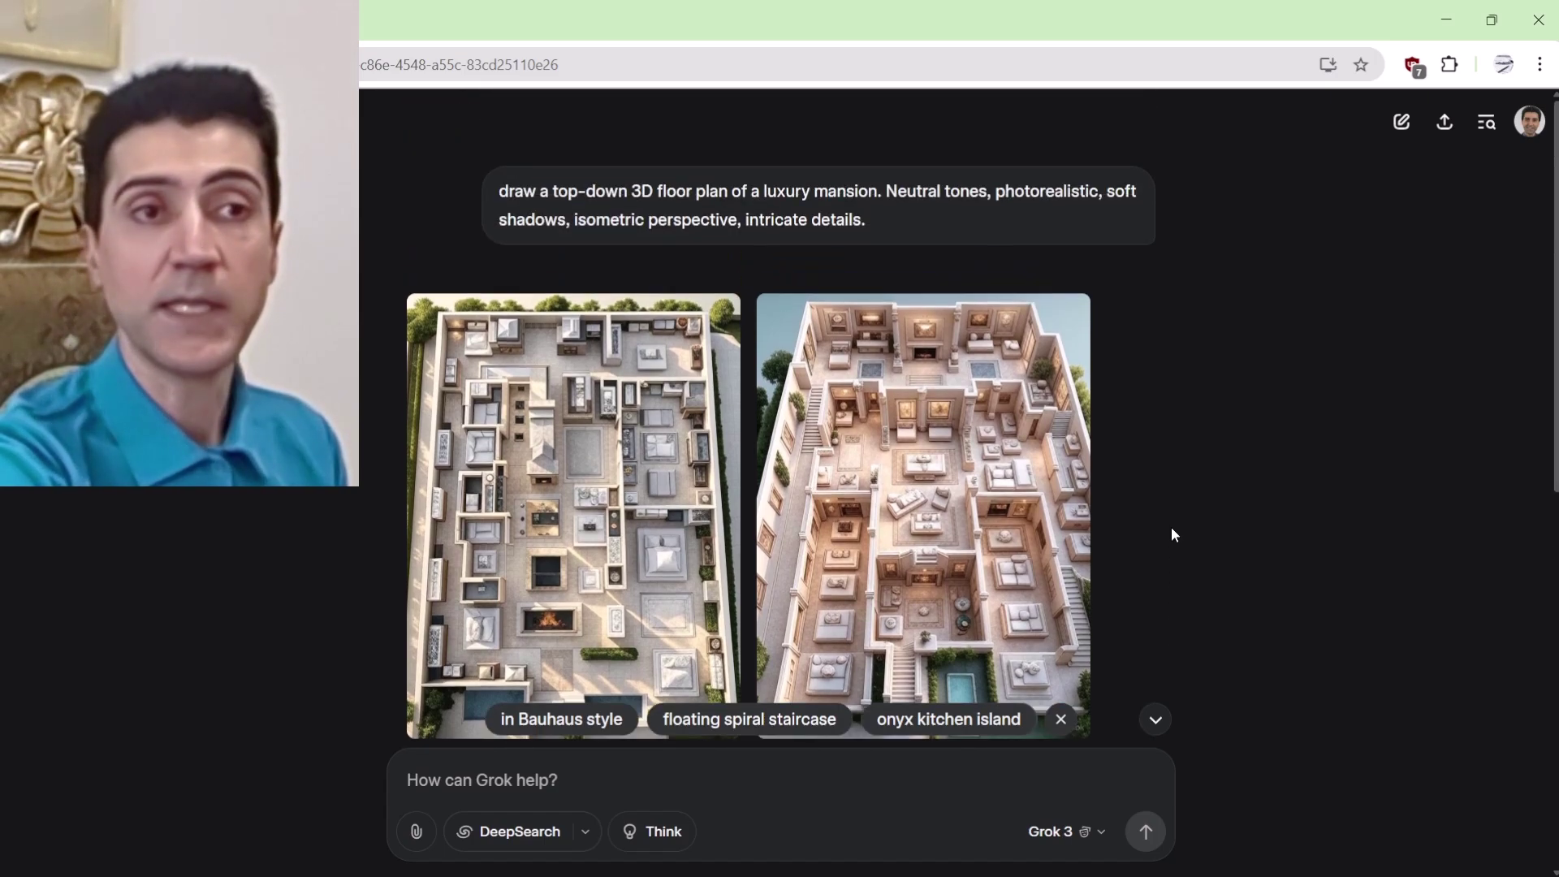
scroll(1170, 528, up, 2)
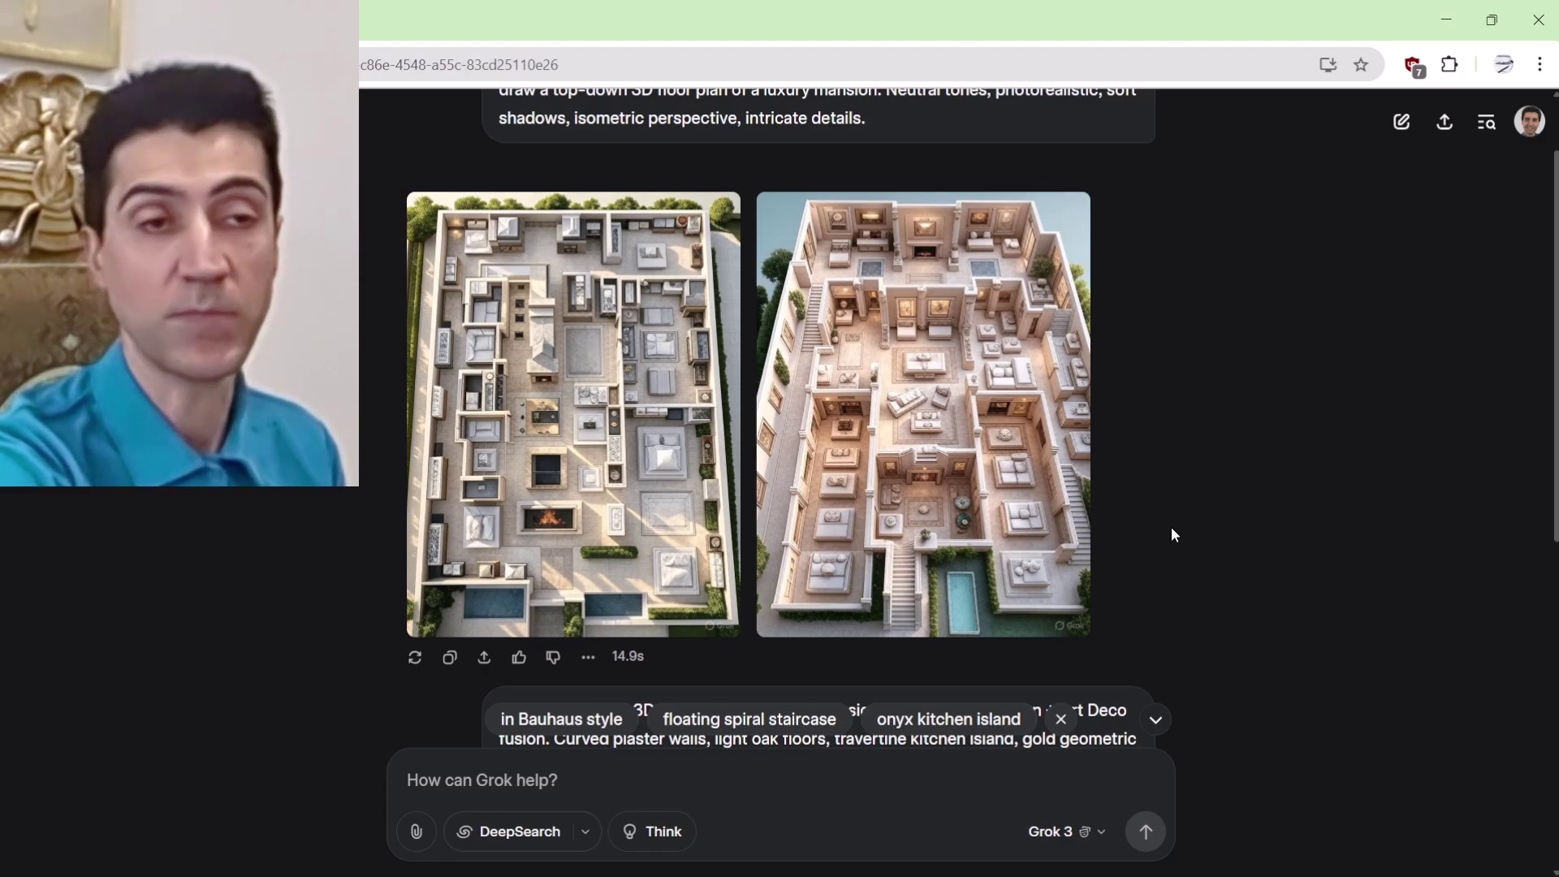
scroll(1170, 528, down, 3)
scroll(1171, 527, down, 2)
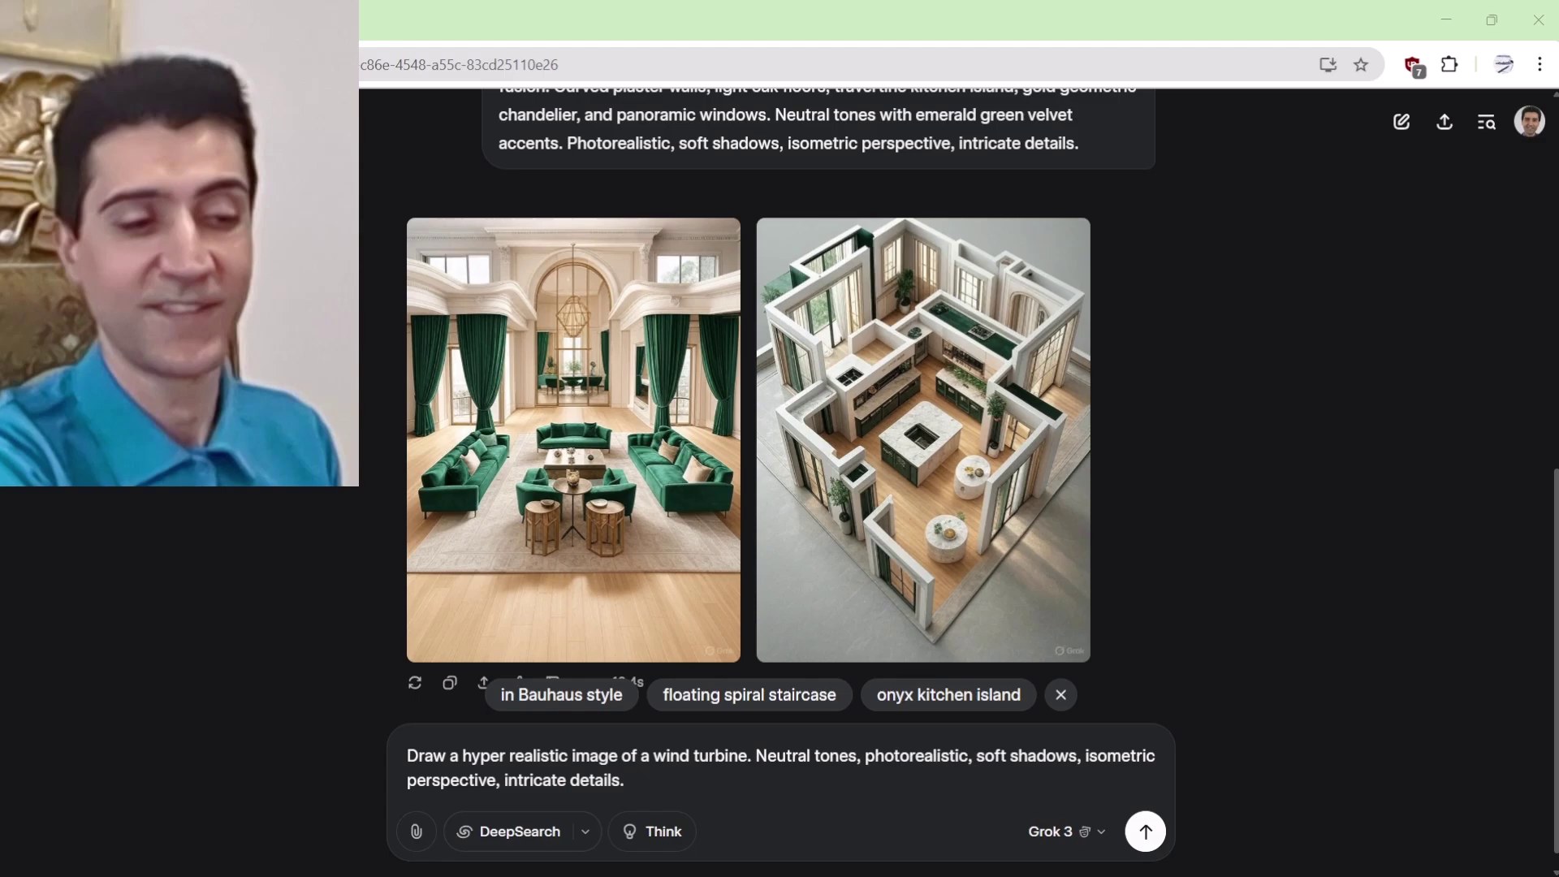
Send the simple hyper-realistic wind turbine prompt for image generation.
click(1145, 831)
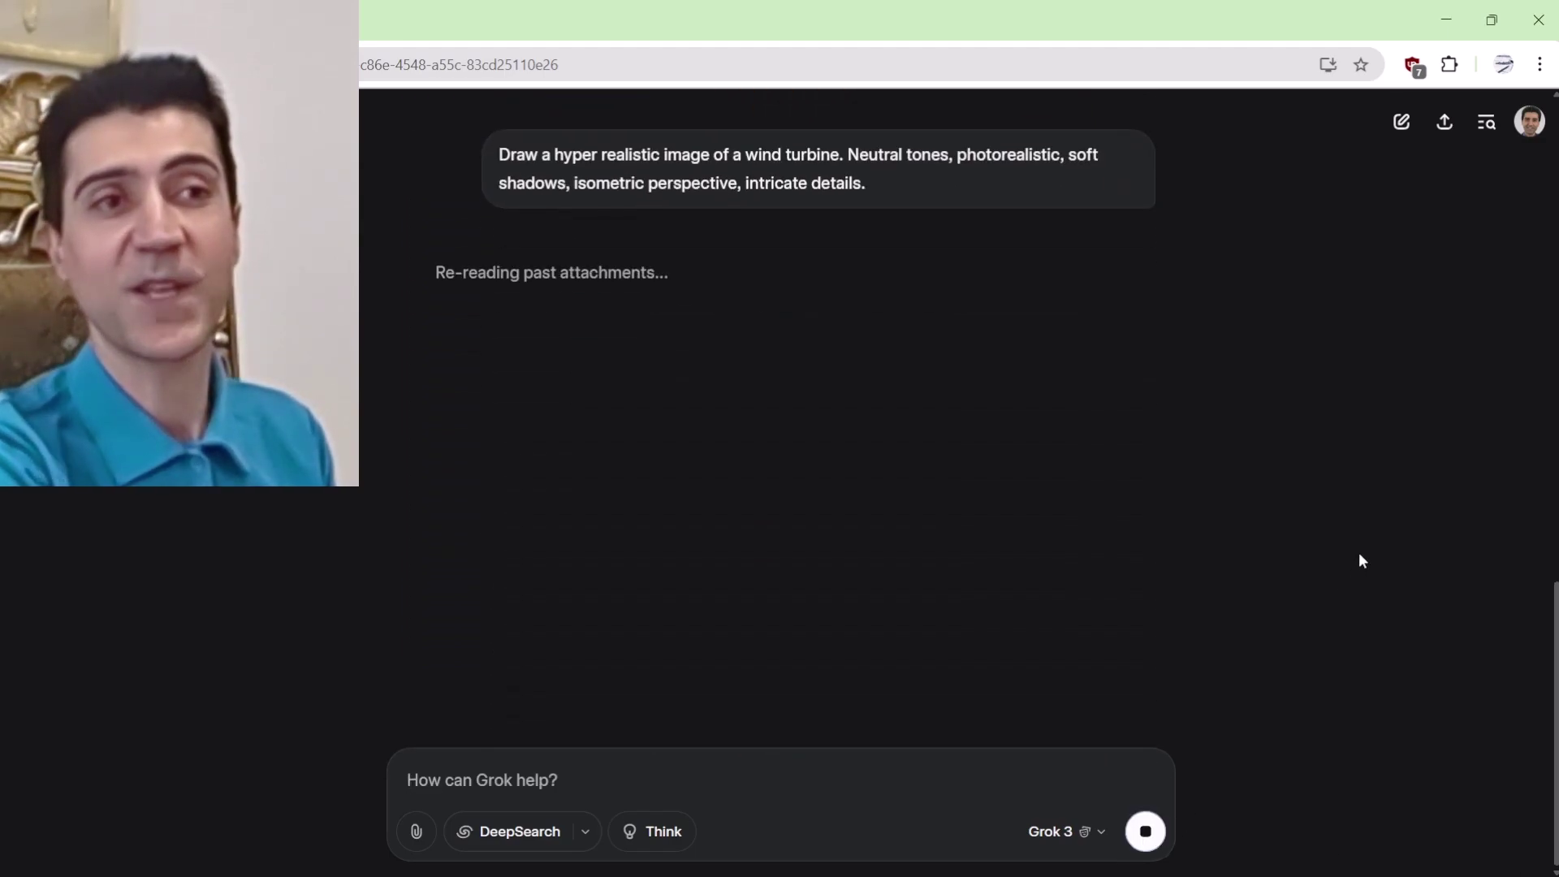